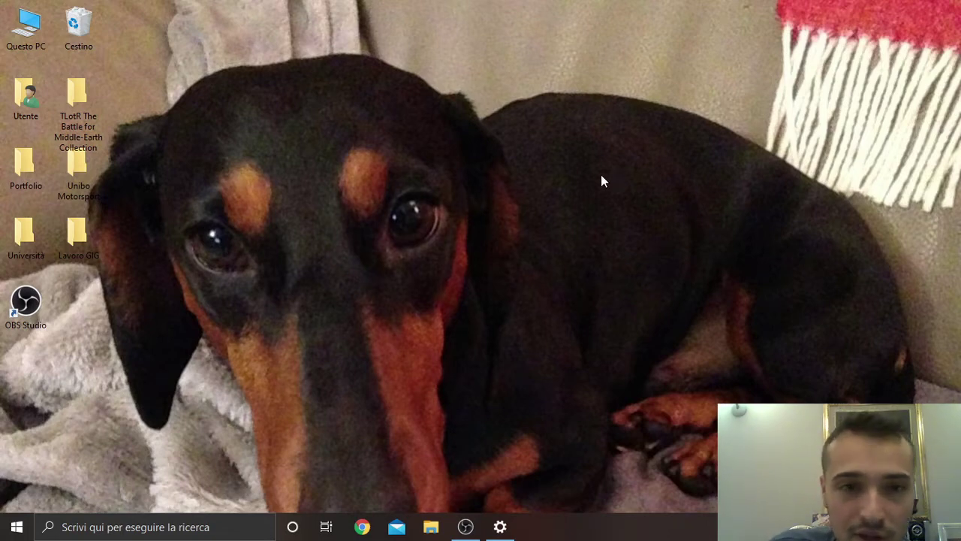
Switch OBS Studio to the Schermo scene, then hide all windows to show the desktop
left_click(465, 527)
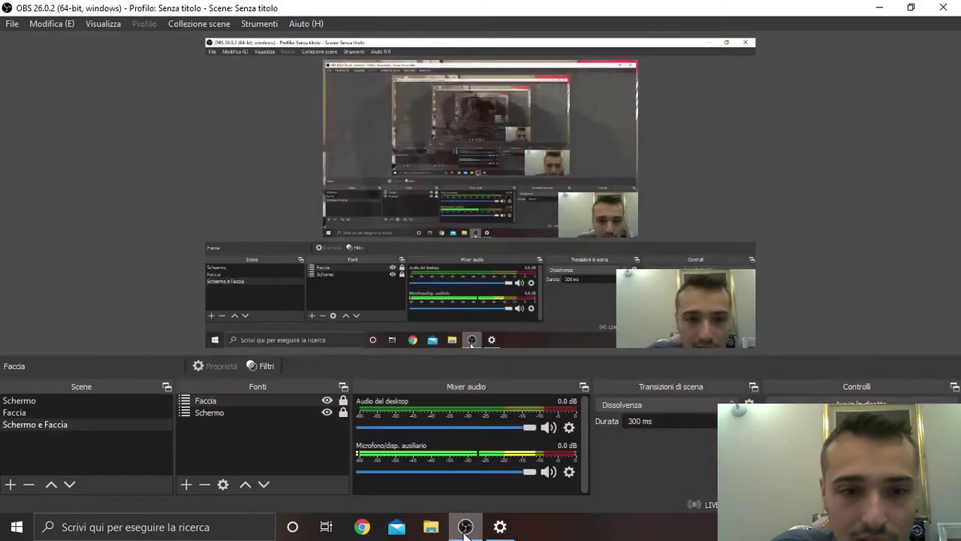
left_click(80, 403)
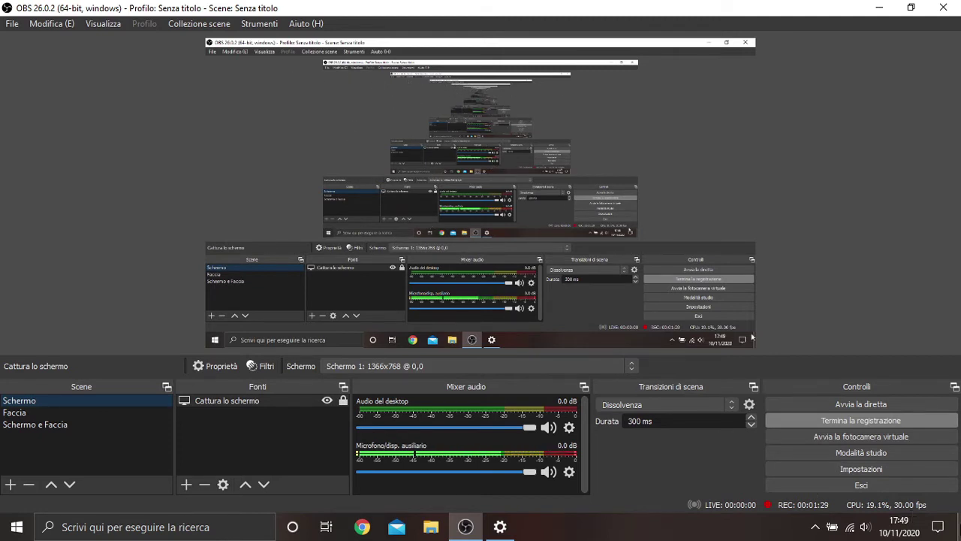
left_click(958, 525)
Launch AMD Radeon Settings from the desktop context menu and show its Preferenze page
right_click(465, 202)
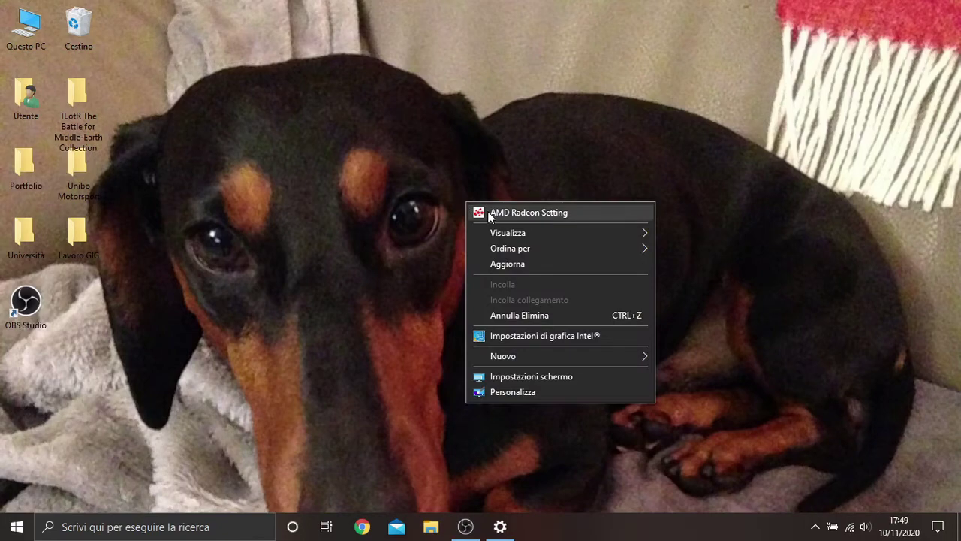
left_click(533, 218)
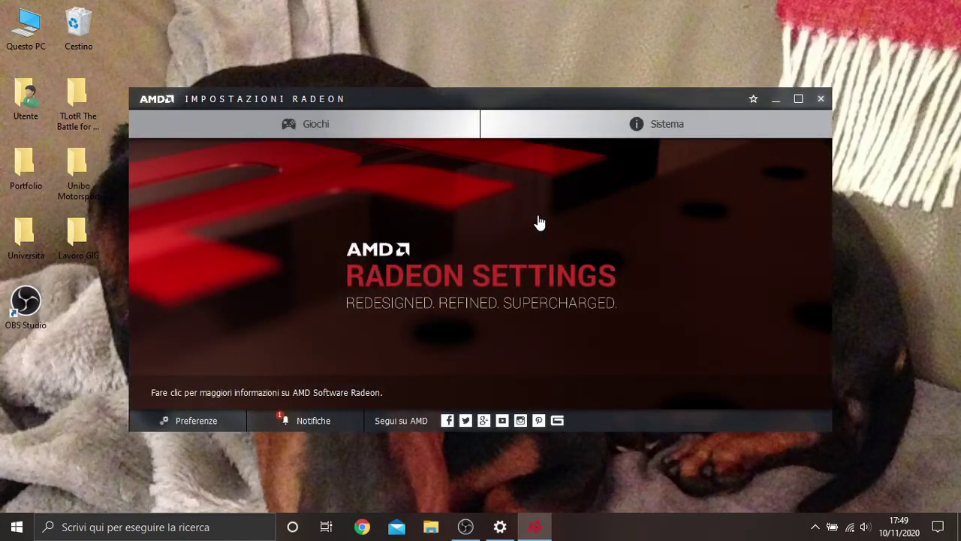
left_click(774, 102)
right_click(448, 216)
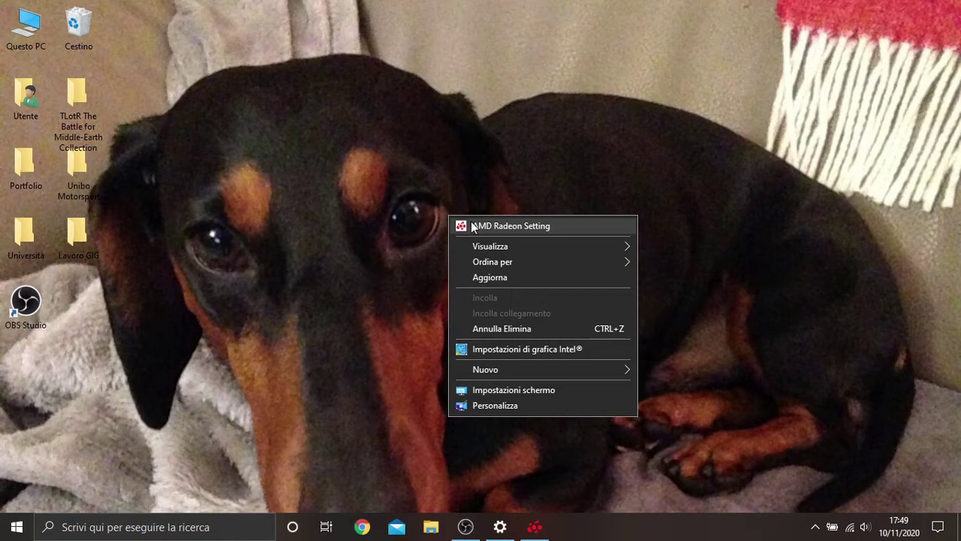
left_click(473, 225)
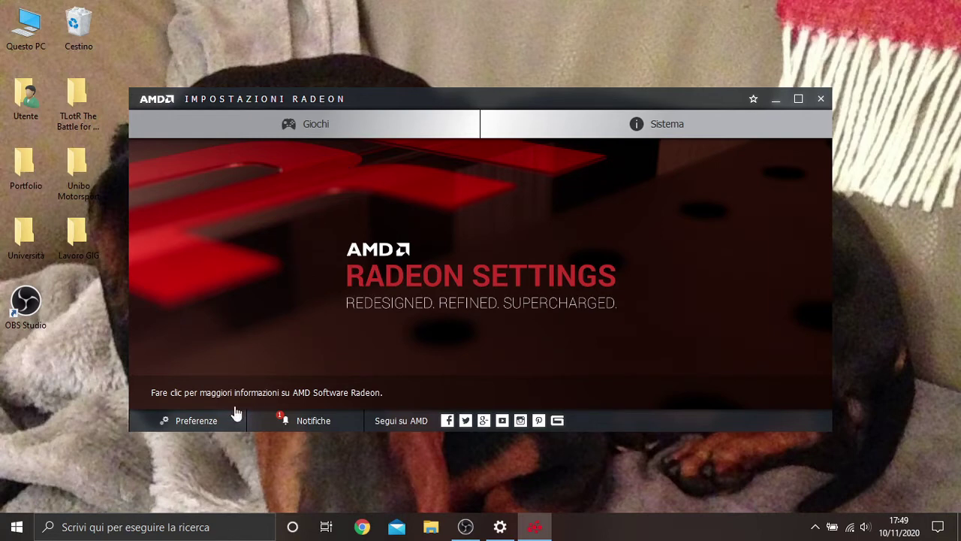
left_click(214, 422)
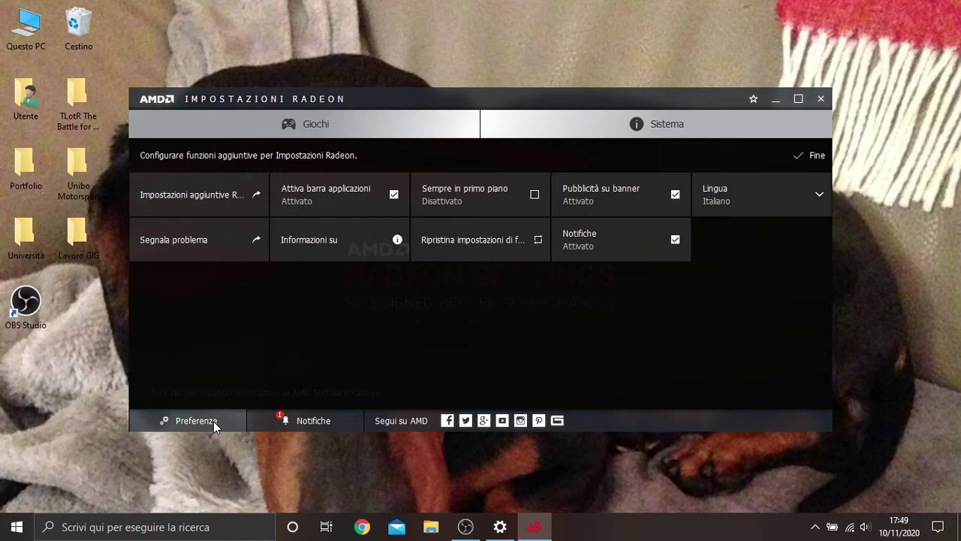
Open Impostazioni aggiuntive Radeon and search the Tutte le applicazioni list for 'obs'
left_click(212, 196)
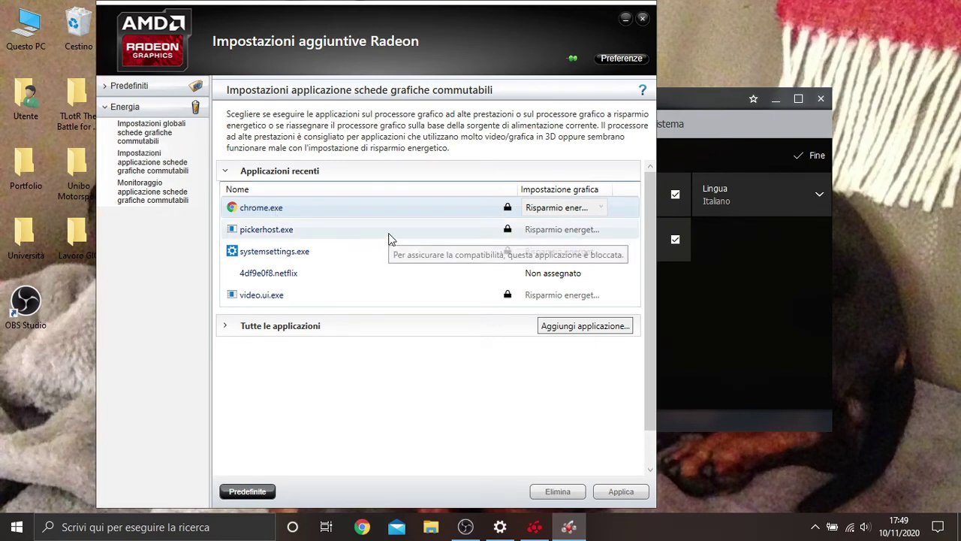
left_click(259, 328)
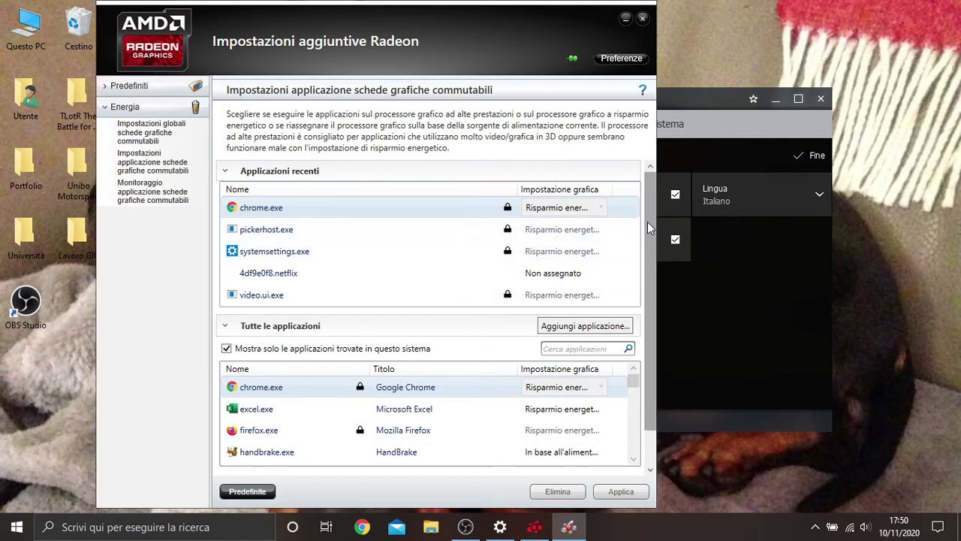
scroll(651, 237, "down", 1)
left_click(558, 334)
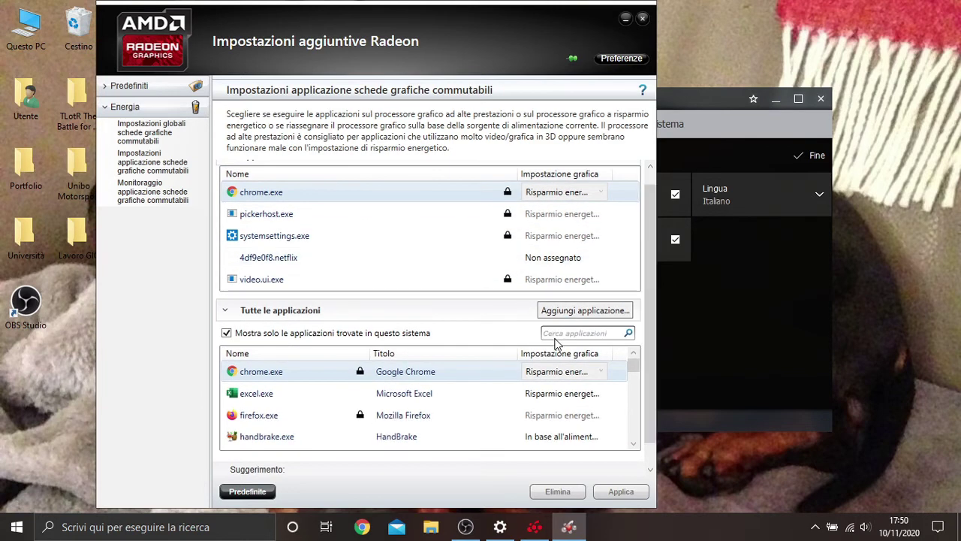
type("obs")
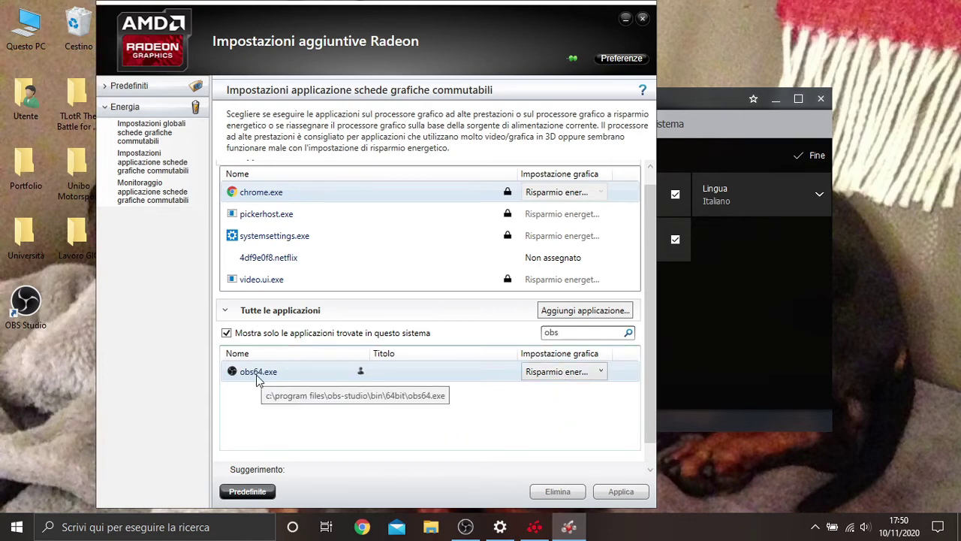
Confirm obs64.exe is on Risparmio energetico, then close the additional settings unchanged
left_click(547, 375)
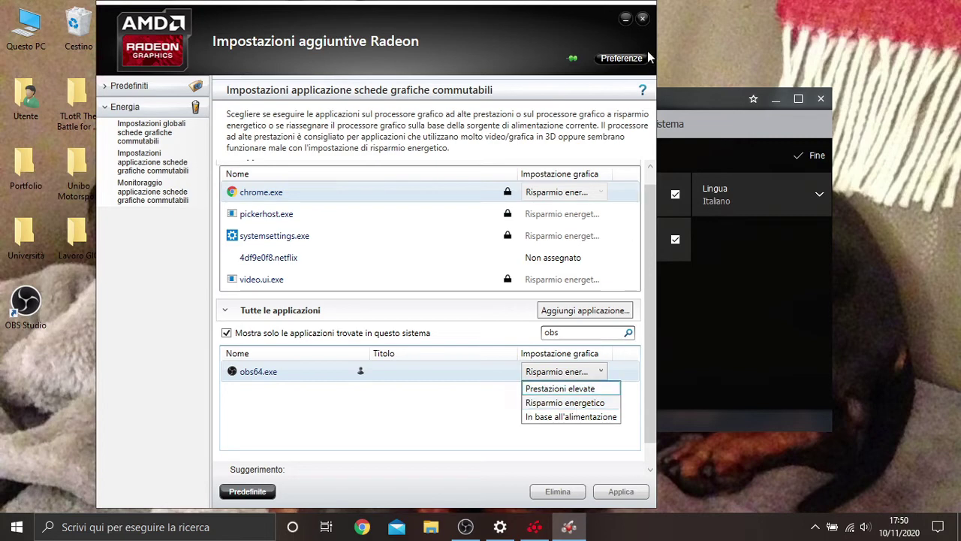
left_click(643, 22)
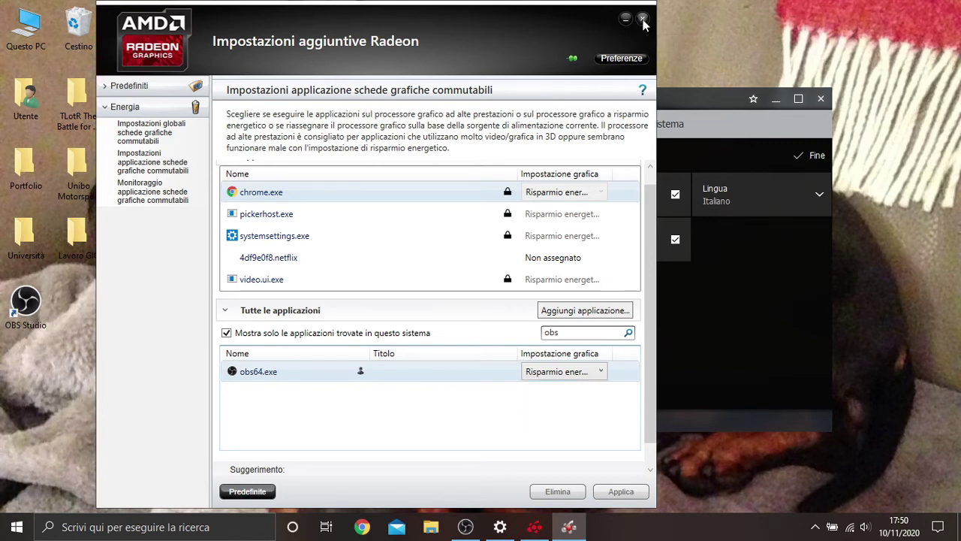
left_click(643, 23)
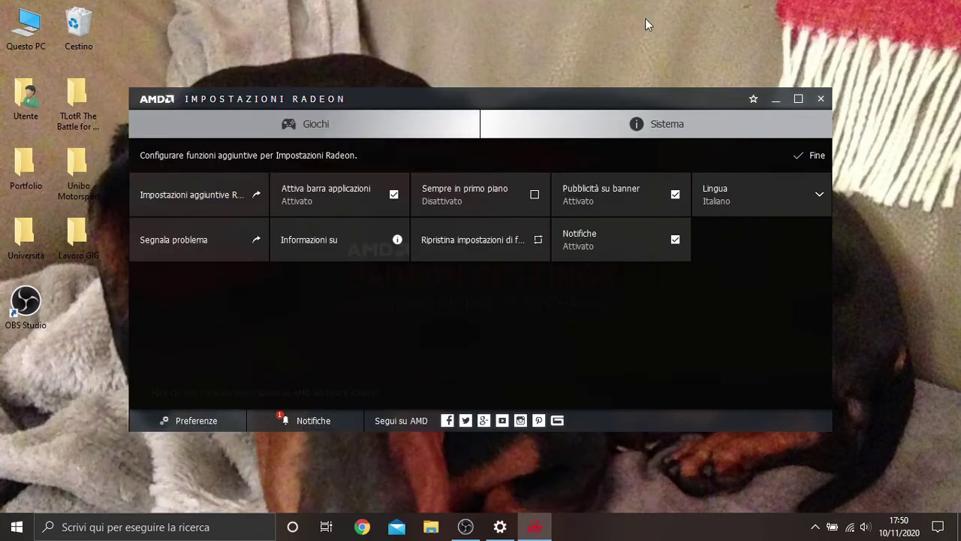
Close Radeon Settings and go to Windows Impostazioni grafica by searching 'grafica'
left_click(821, 98)
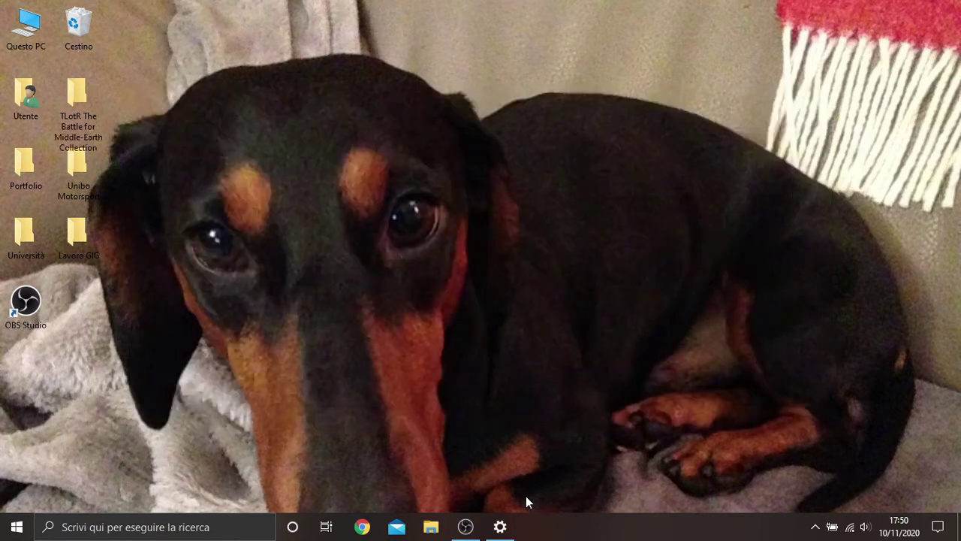
left_click(508, 532)
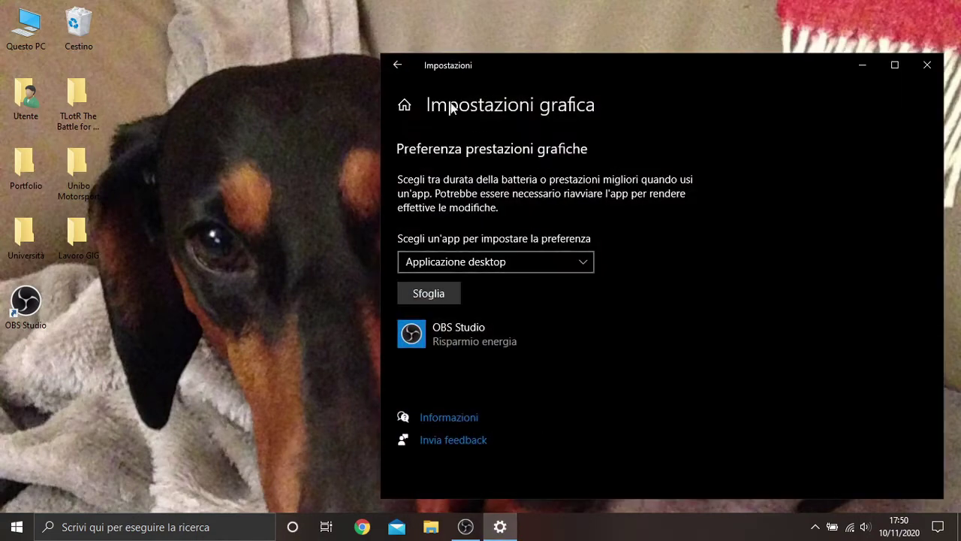
left_click(397, 66)
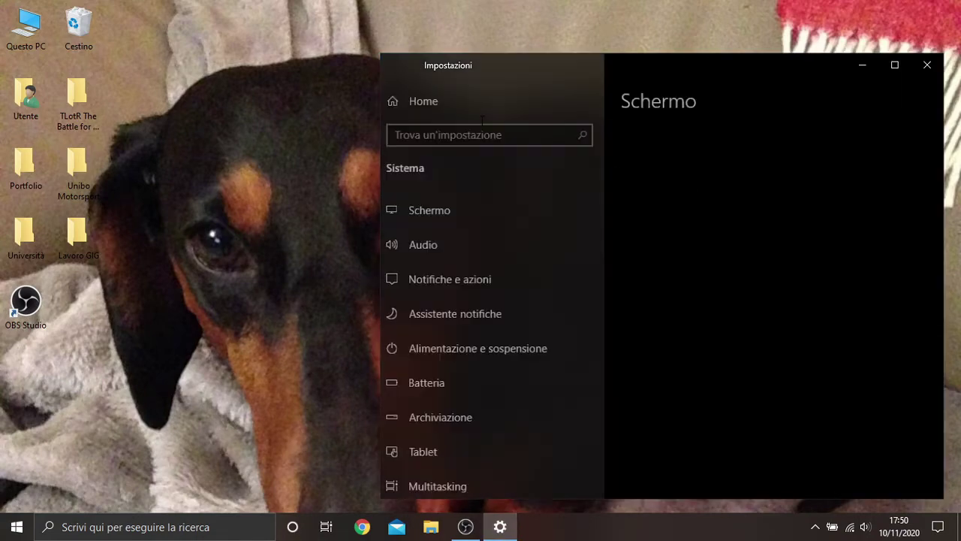
left_click(461, 136)
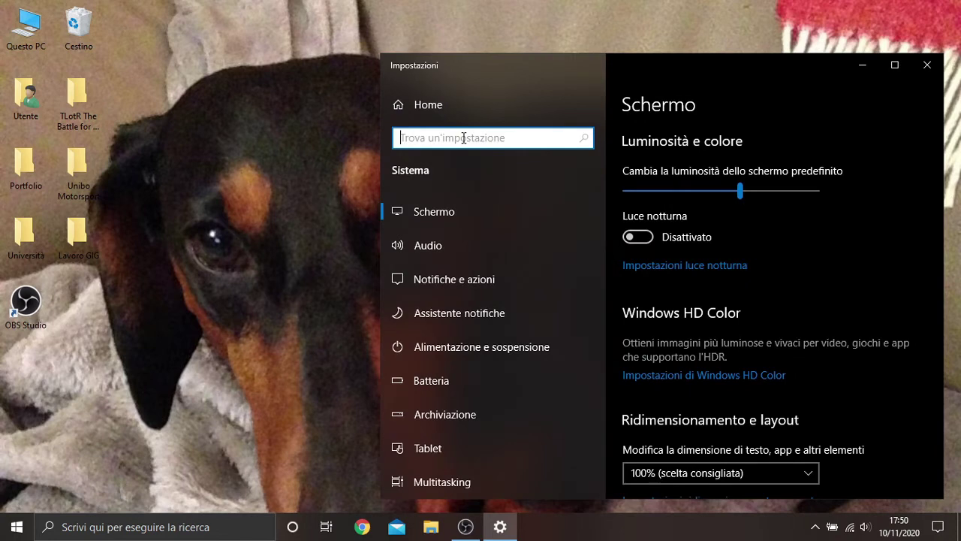
type("grafica")
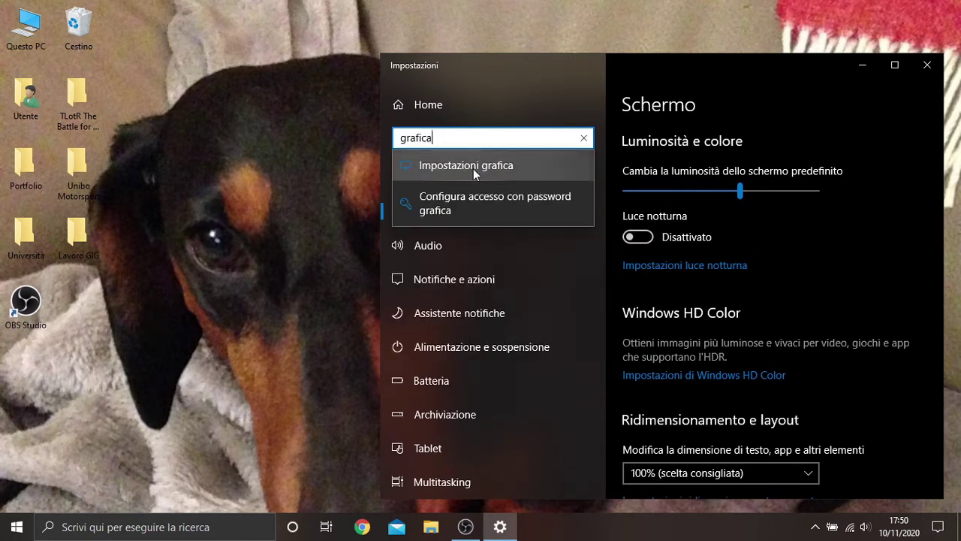
left_click(501, 168)
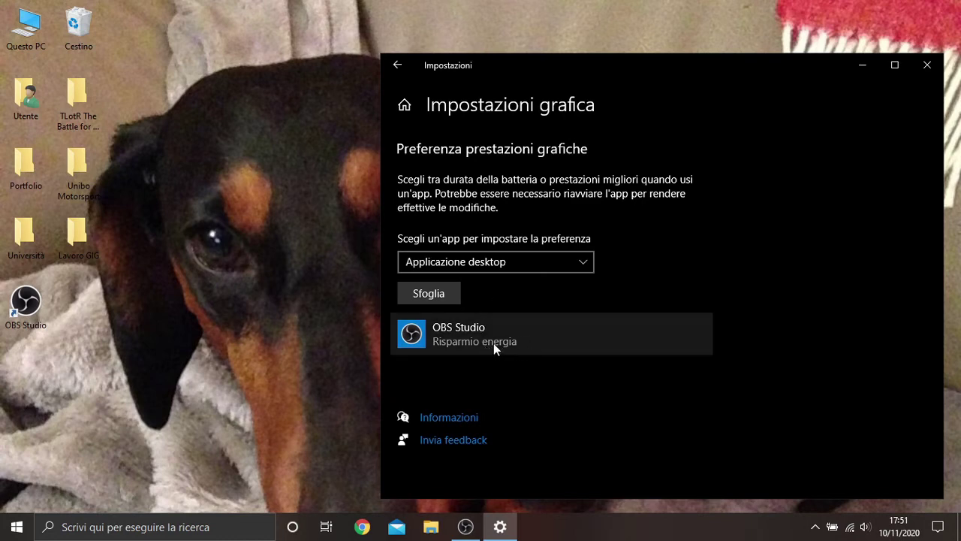
left_click(429, 294)
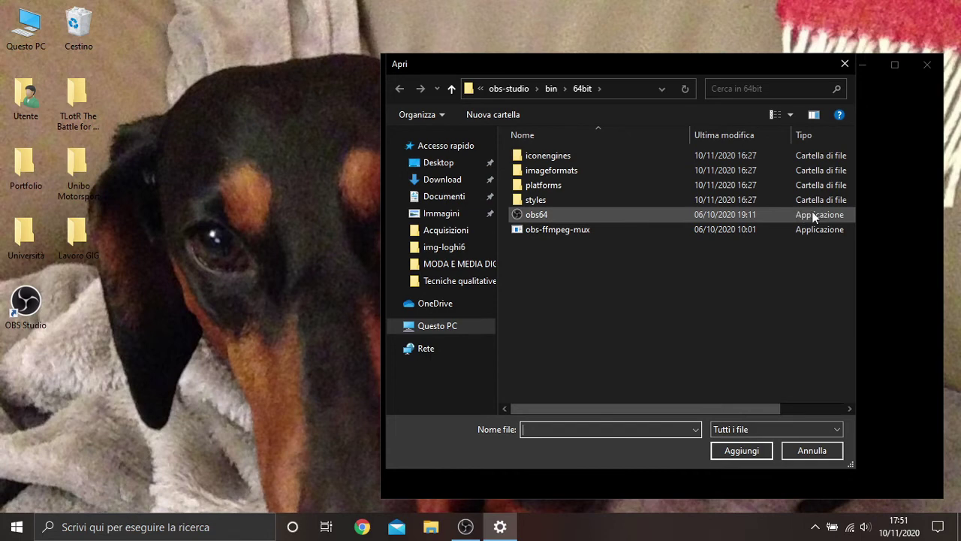
left_click(503, 89)
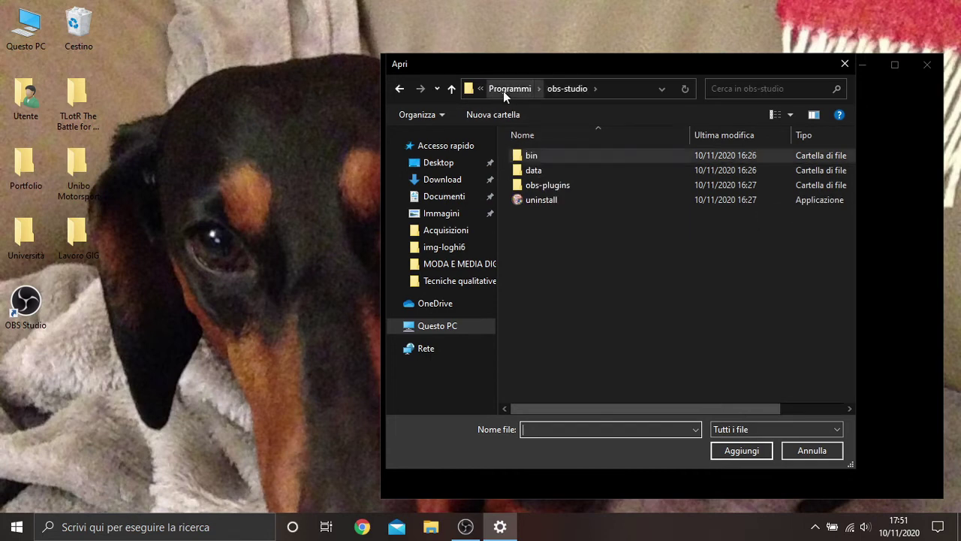
left_click(503, 90)
left_click(502, 89)
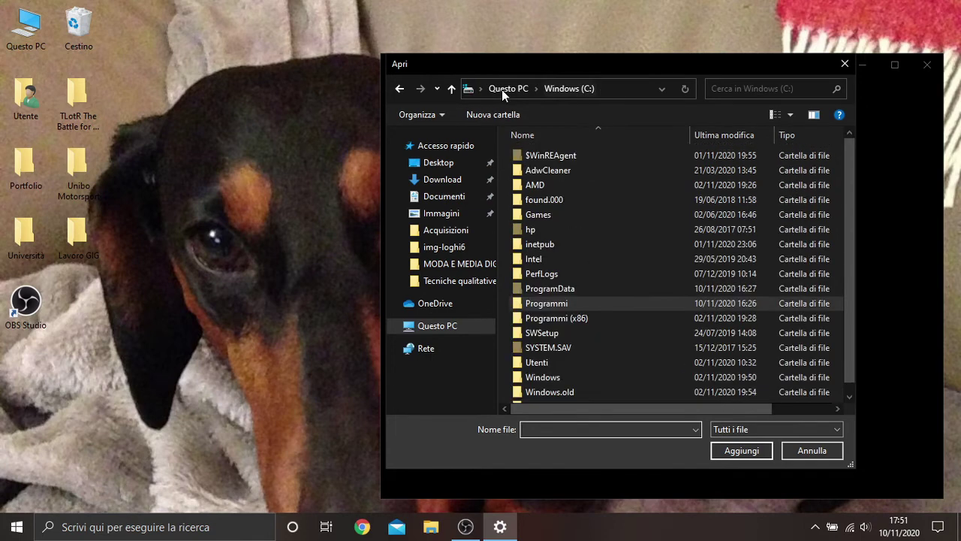
double_click(576, 300)
scroll(578, 305, "down", 3)
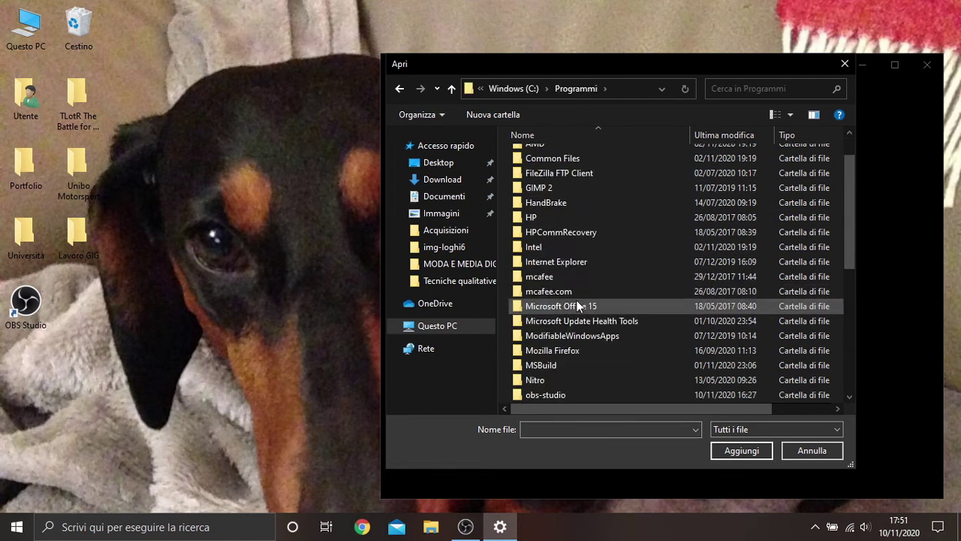
double_click(561, 306)
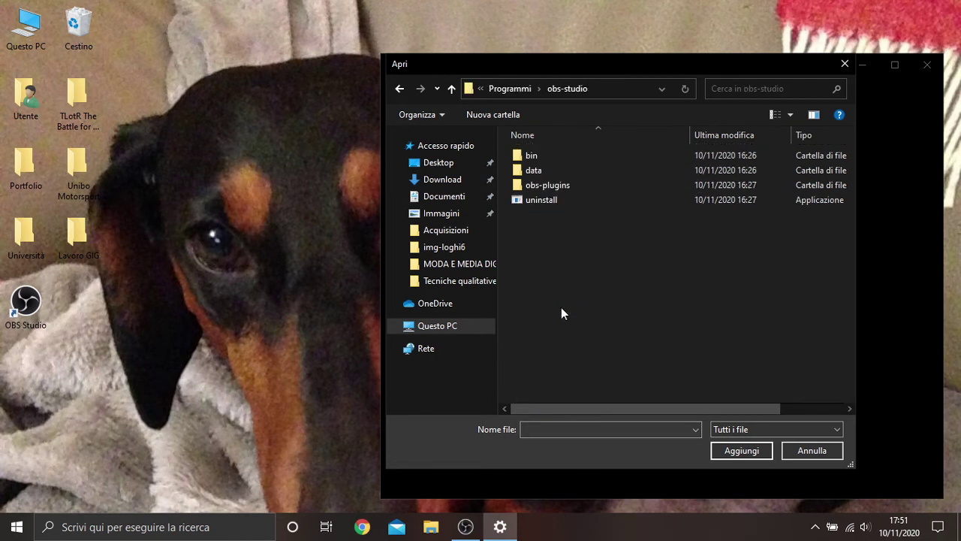
double_click(543, 155)
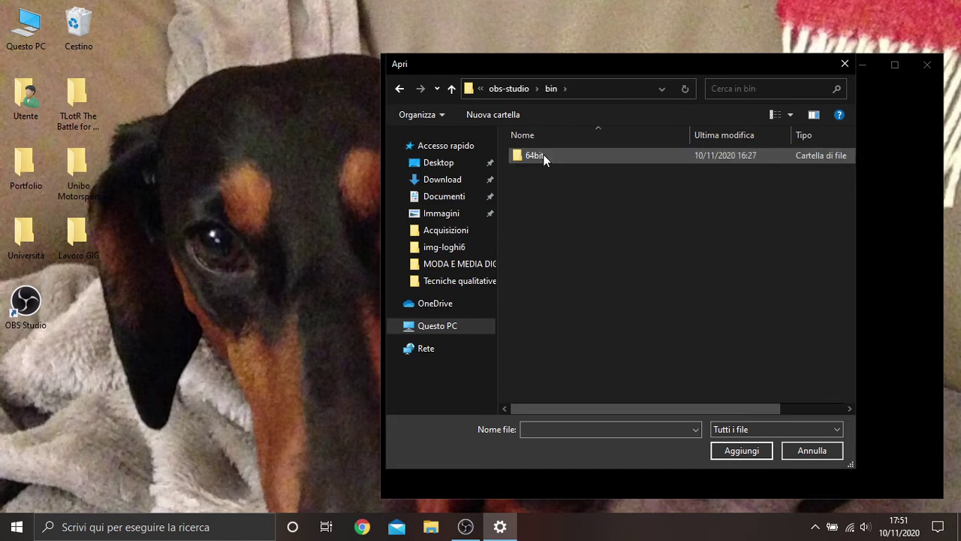
double_click(543, 155)
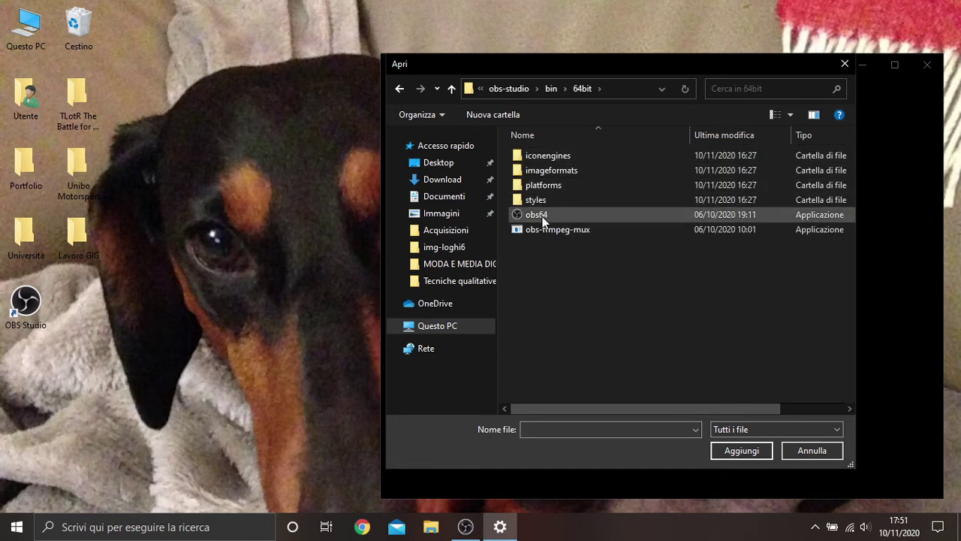
left_click(807, 449)
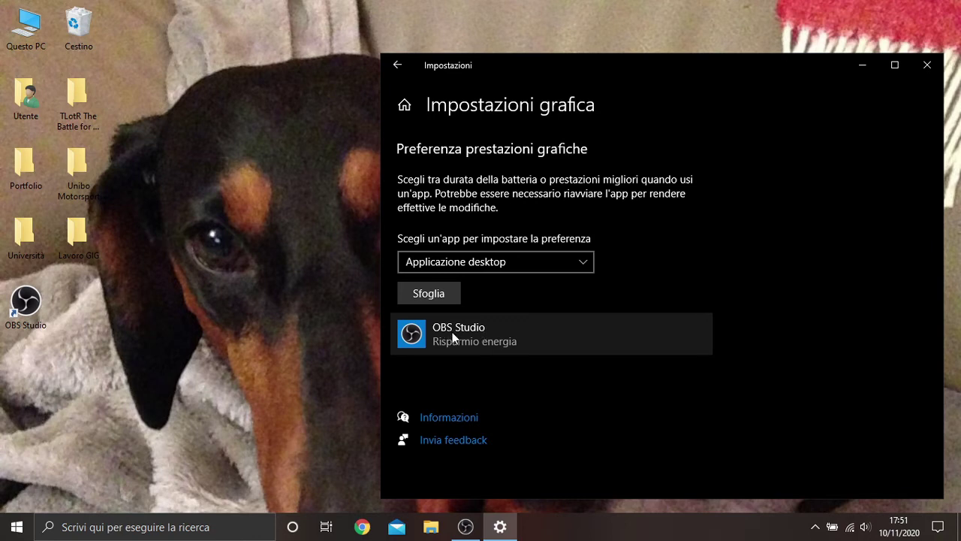
Check that OBS Studio's graphics preference is Risparmio energia, then cancel without changes
left_click(501, 339)
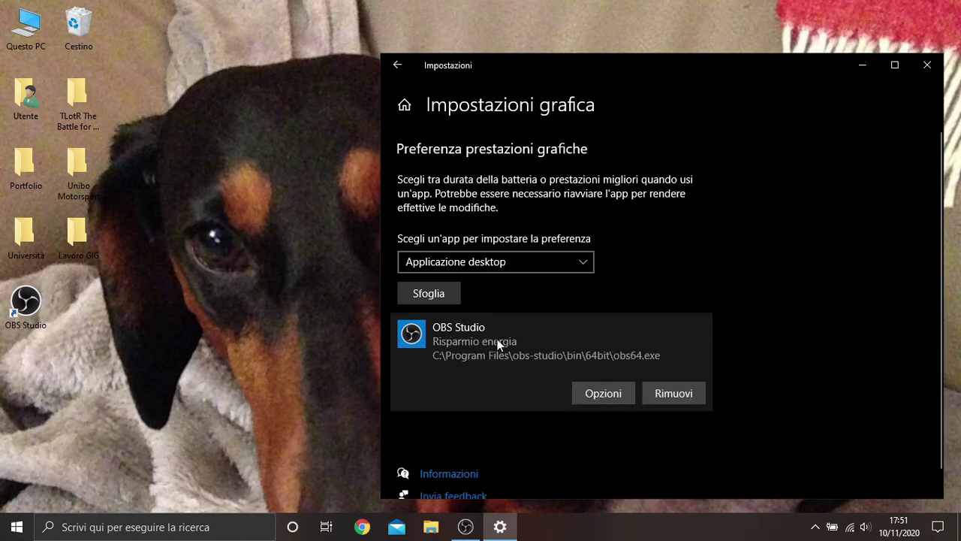
left_click(597, 394)
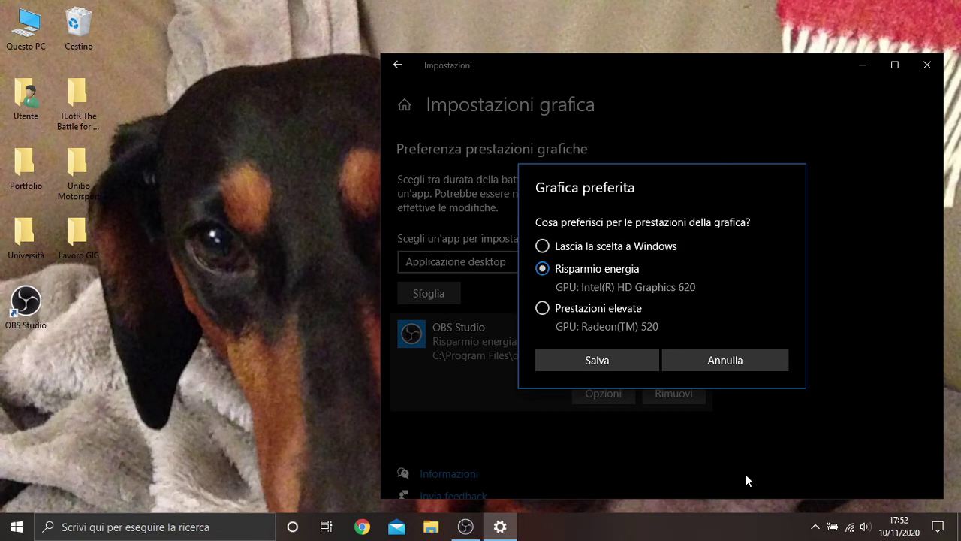
left_click(732, 358)
Bring the OBS Studio window back to the front from the taskbar
left_click(929, 66)
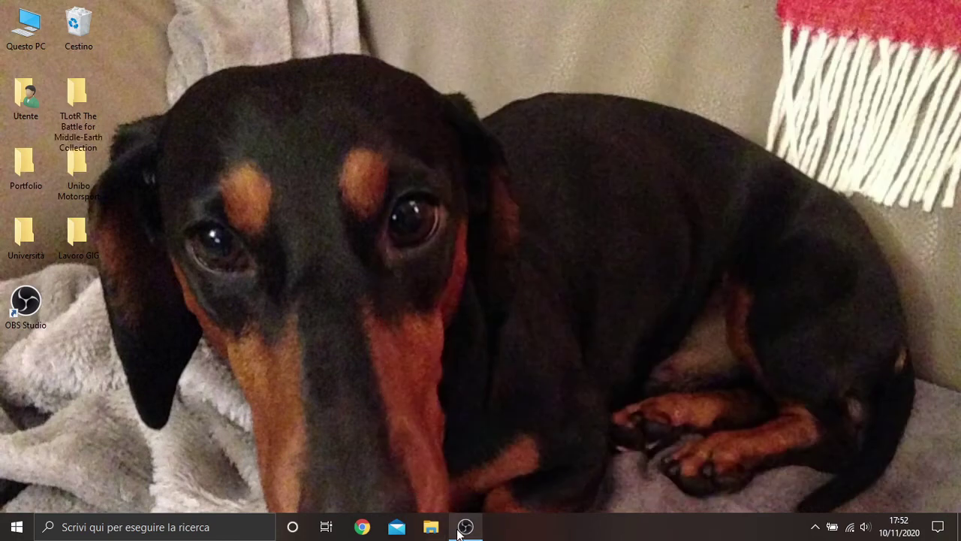